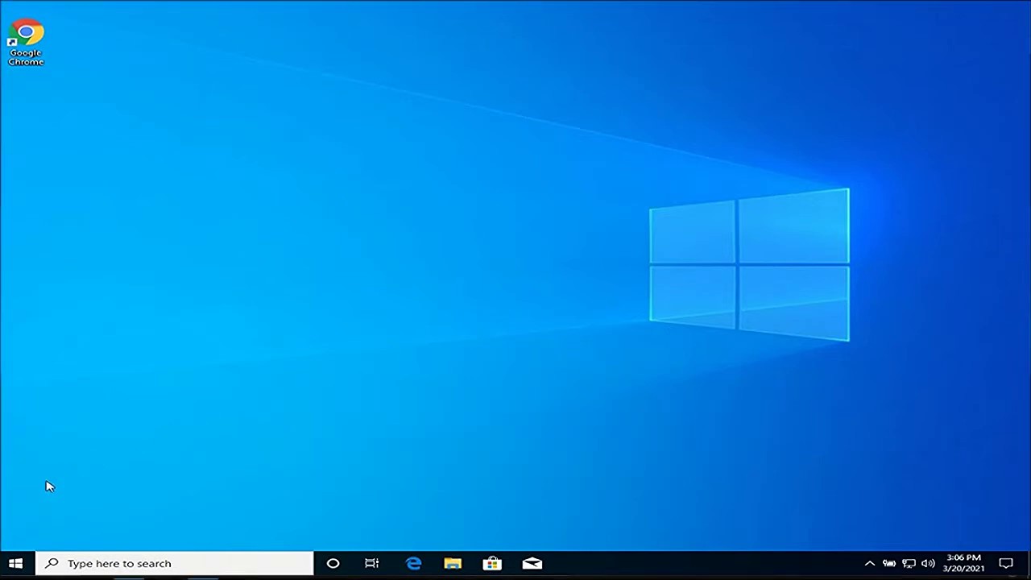
Step: Search for the restore point settings and open Create a restore point
click(16, 562)
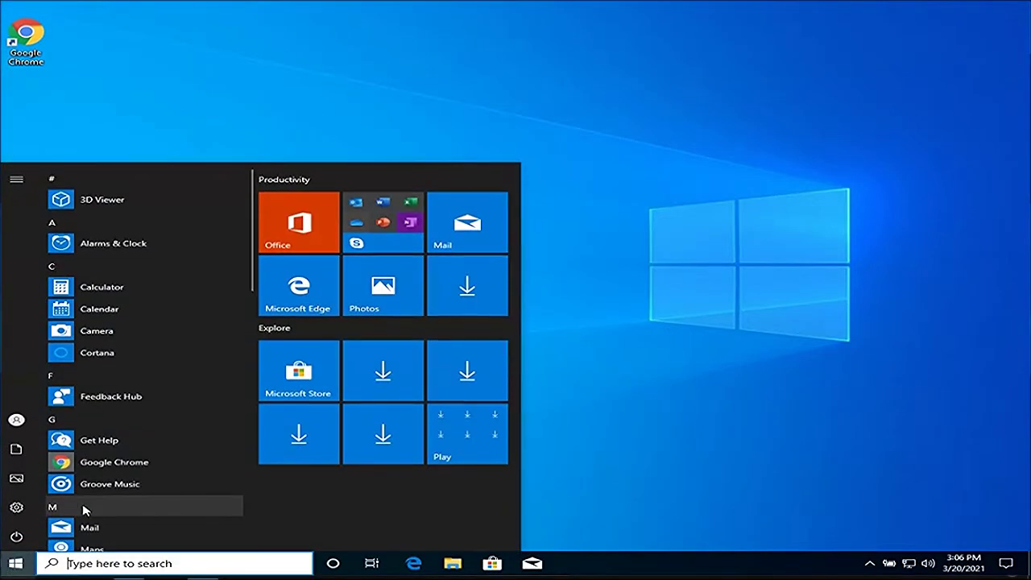
text(rest)
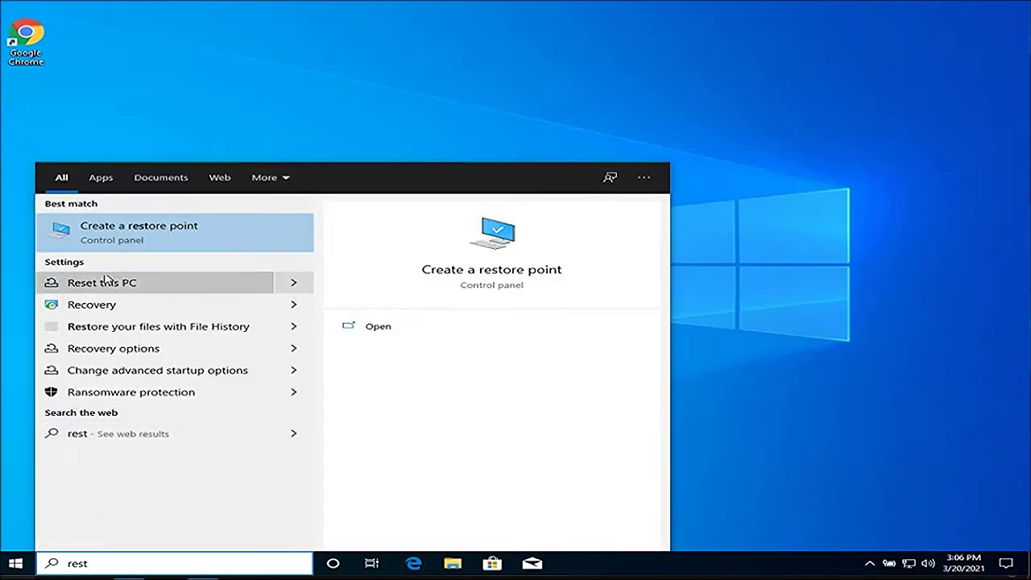
click(110, 235)
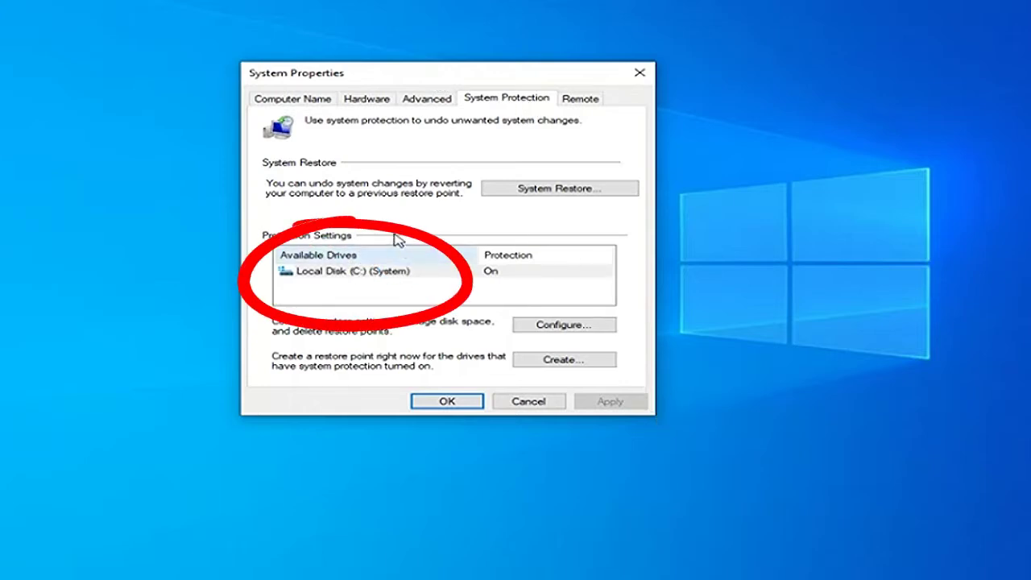
Step: Try configuring Local Disk (C:) with system protection turned on and maximum disk usage at 6%, and cancel the changes
click(345, 274)
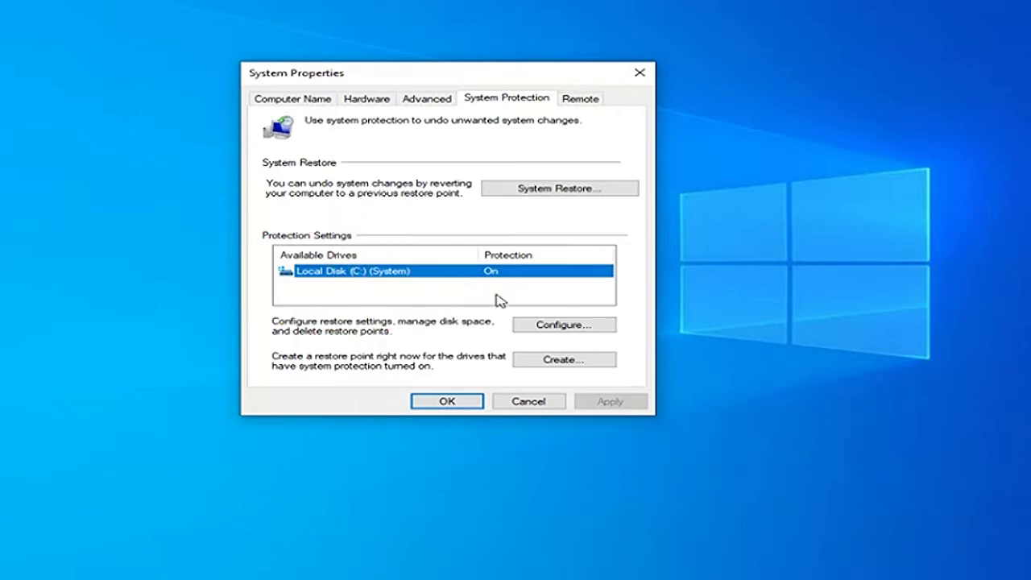
click(562, 326)
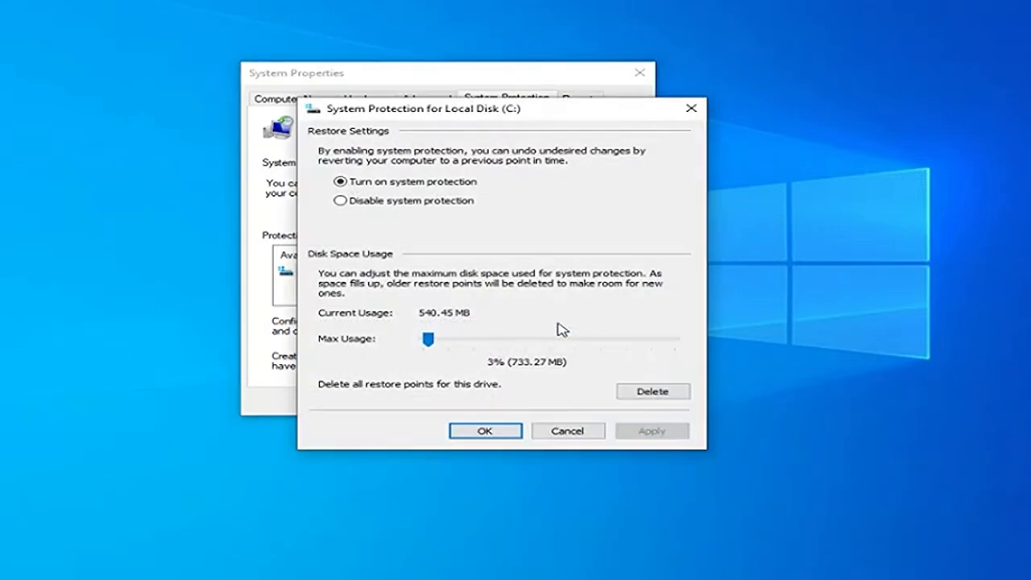
click(372, 201)
click(370, 182)
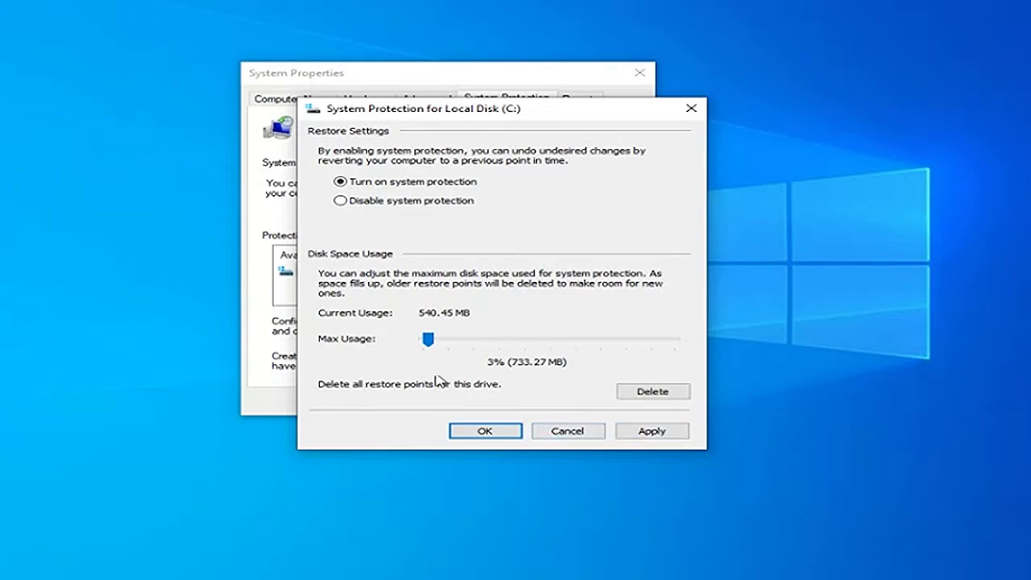
drag(426, 339, 435, 346)
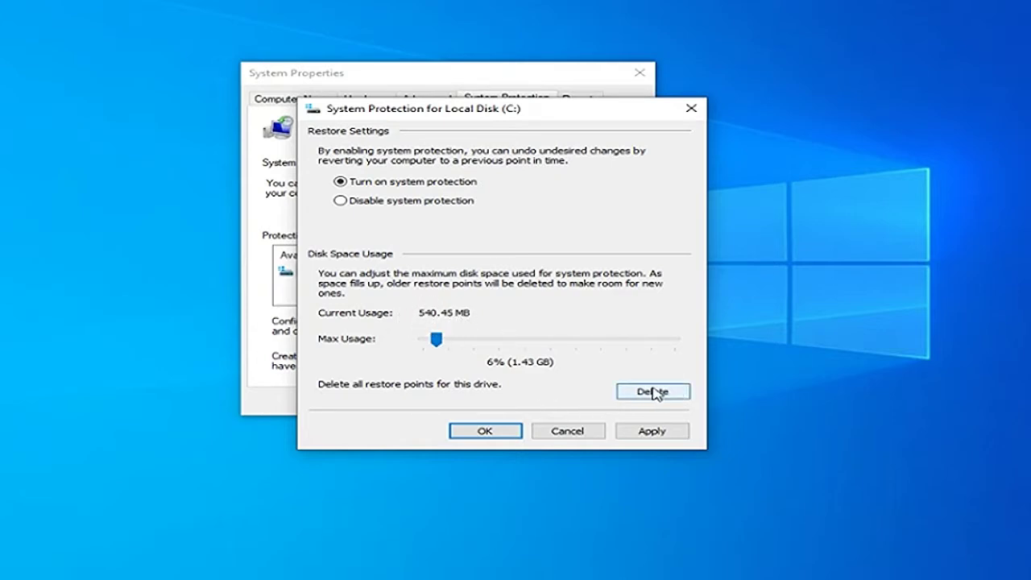
click(573, 435)
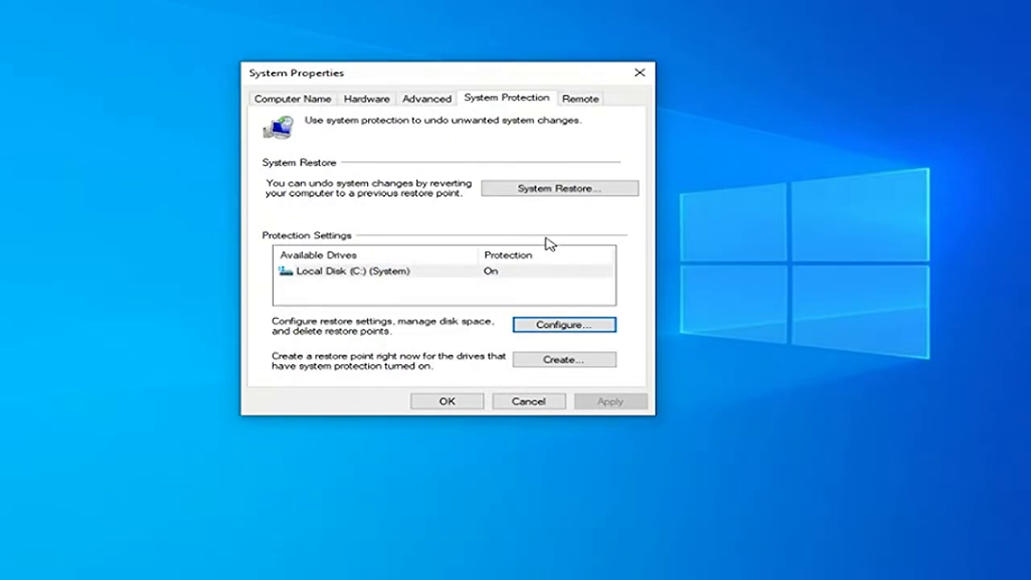
Step: Start System Restore, opt for a different restore point and select the Windows Modules Installer point from 3/20/2021 3:05:41 PM
click(563, 192)
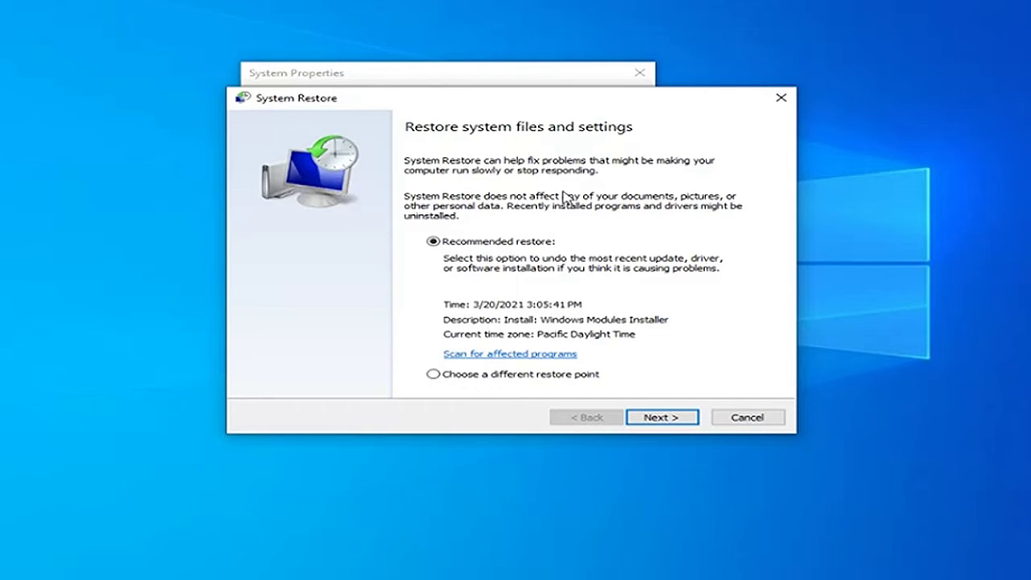
click(487, 383)
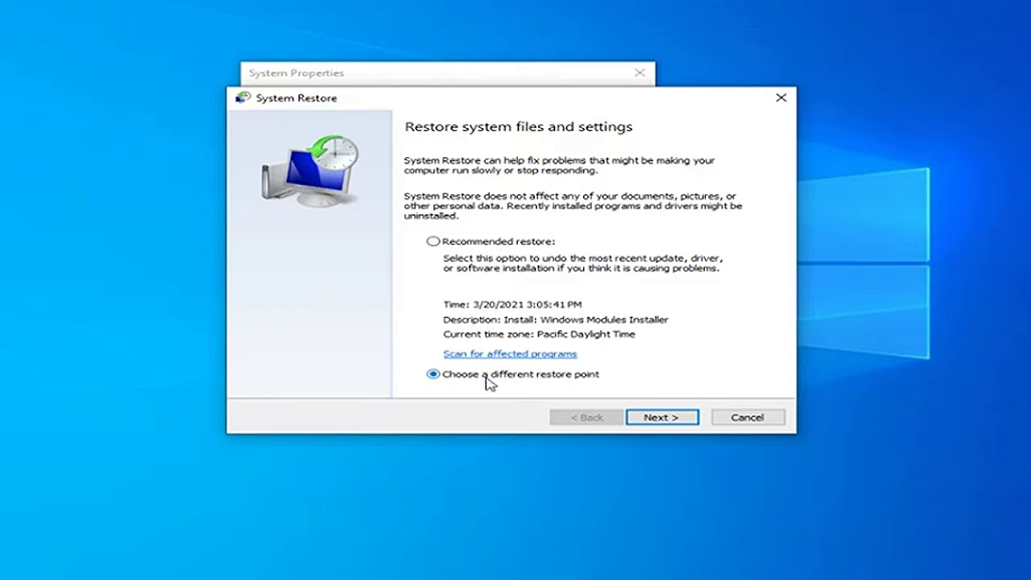
click(680, 417)
click(347, 222)
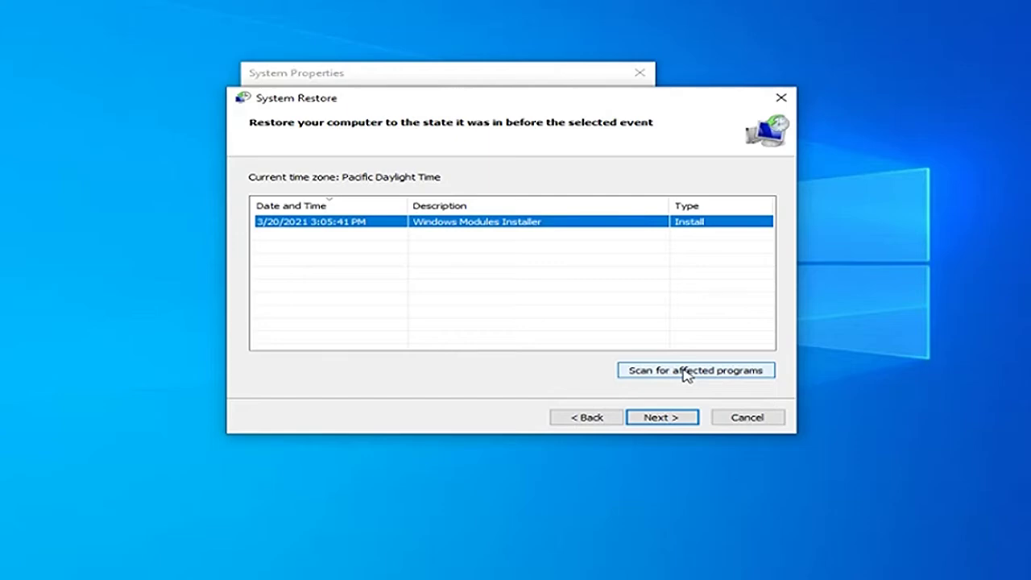
Step: Scan for programs affected by the selected restore point, close the scan results and proceed with the restore
click(684, 372)
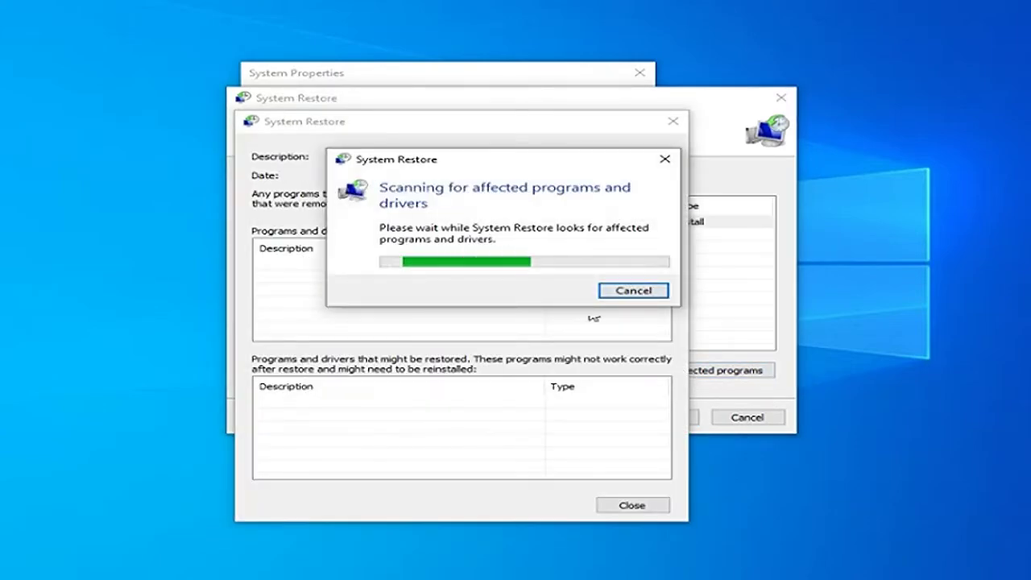
click(393, 266)
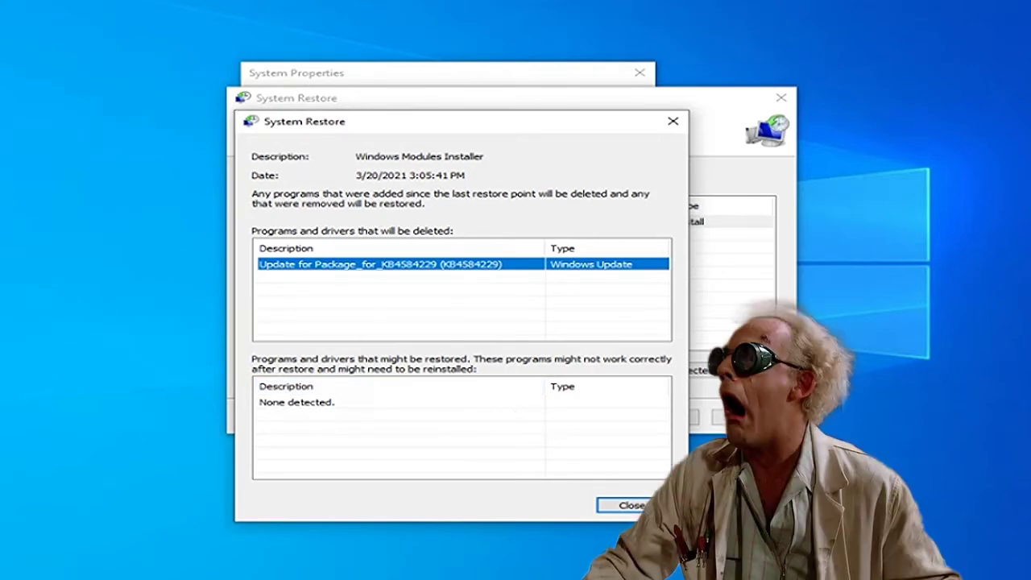
click(632, 505)
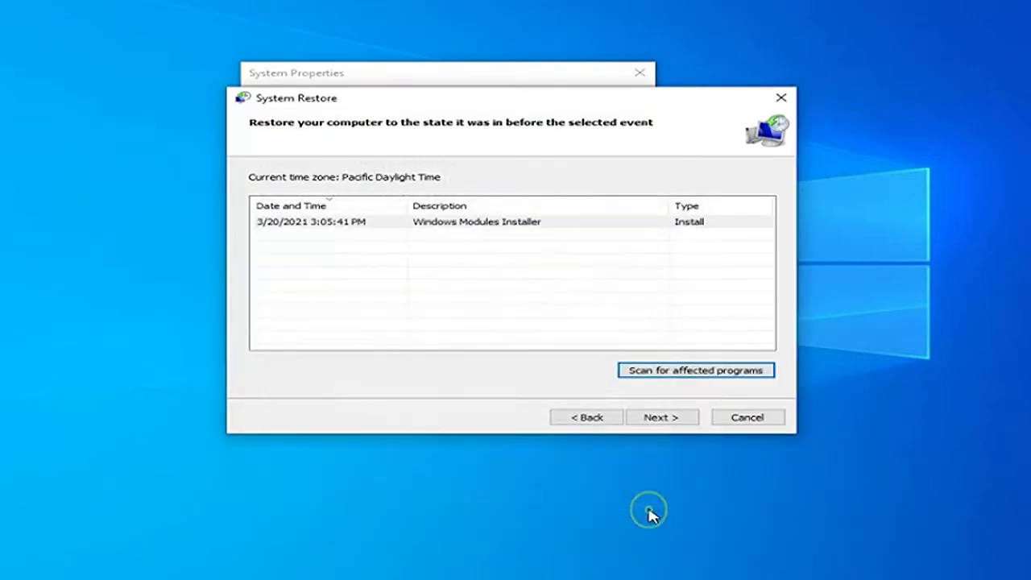
click(671, 424)
click(682, 420)
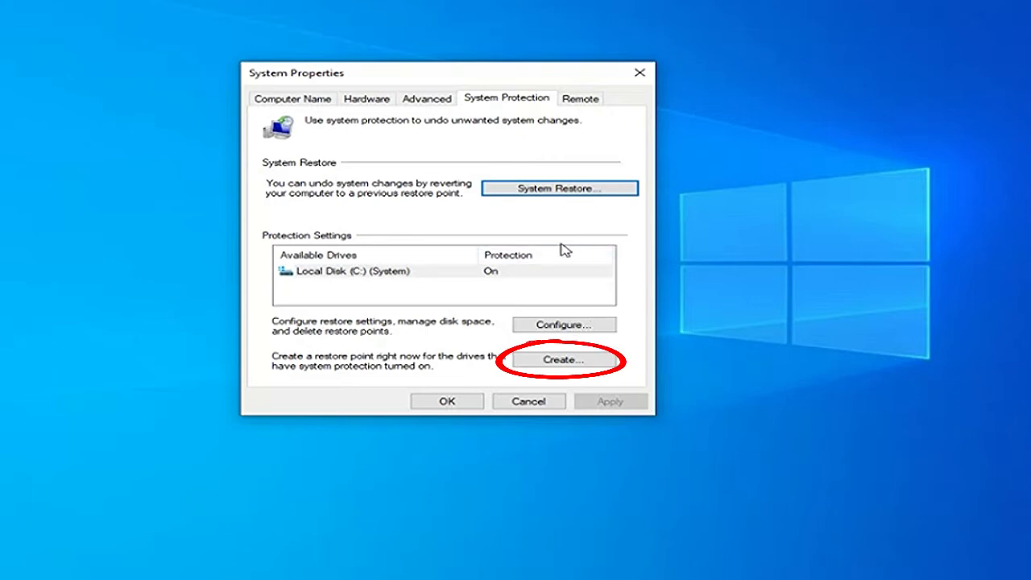
Step: Create a manual restore point with the description point2103
click(564, 363)
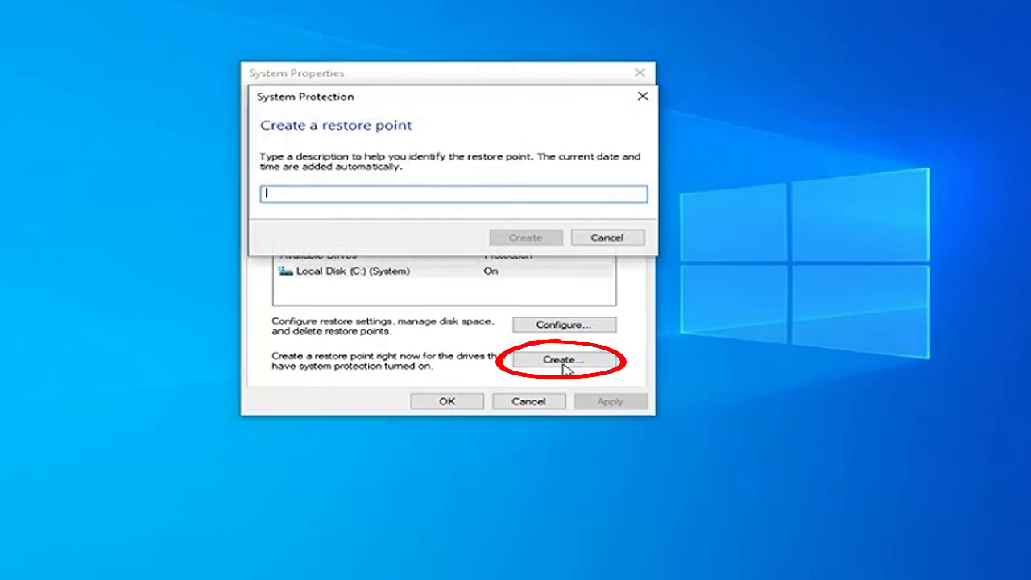
text(point2022)
click(551, 240)
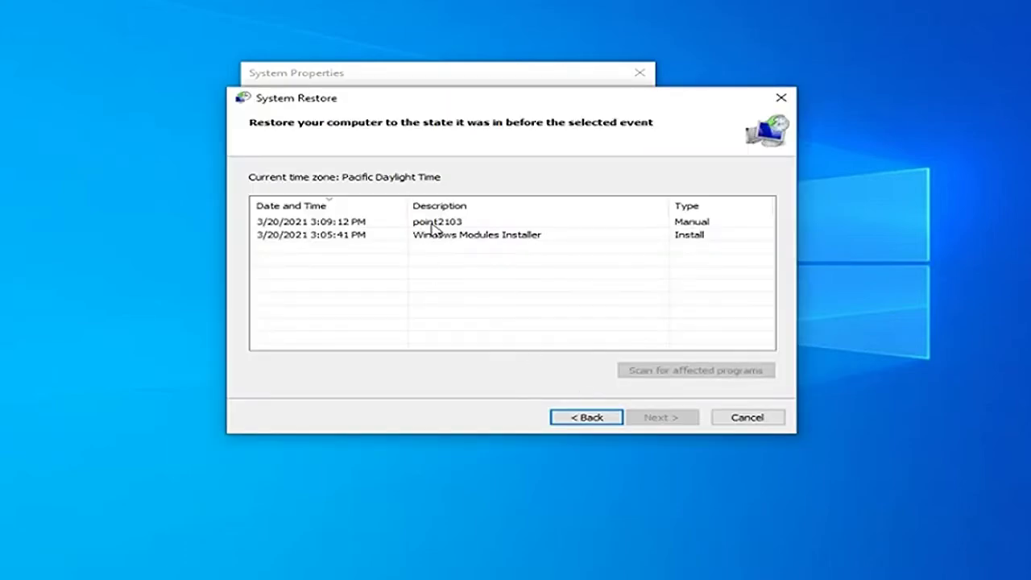
Step: Check the point2103 entry among the restore points, and close System Restore and System Properties
click(437, 223)
click(747, 417)
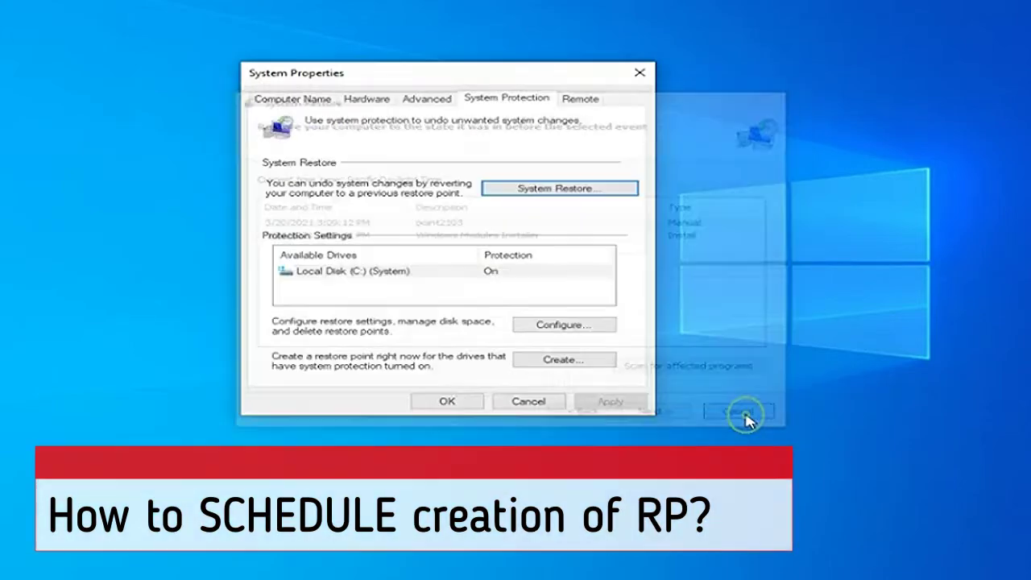
click(639, 72)
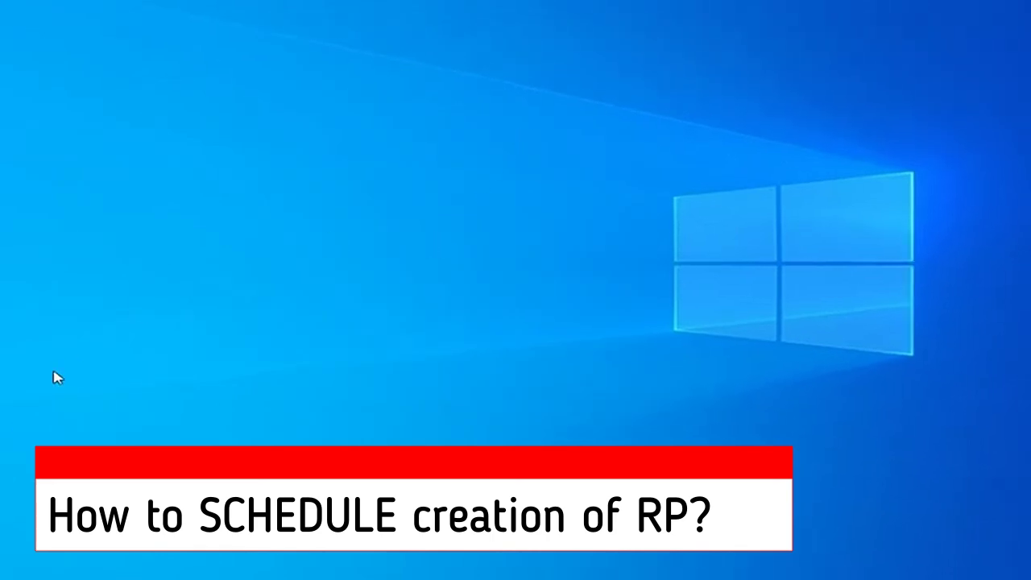
Step: Search for Task Scheduler and open it
key(super)
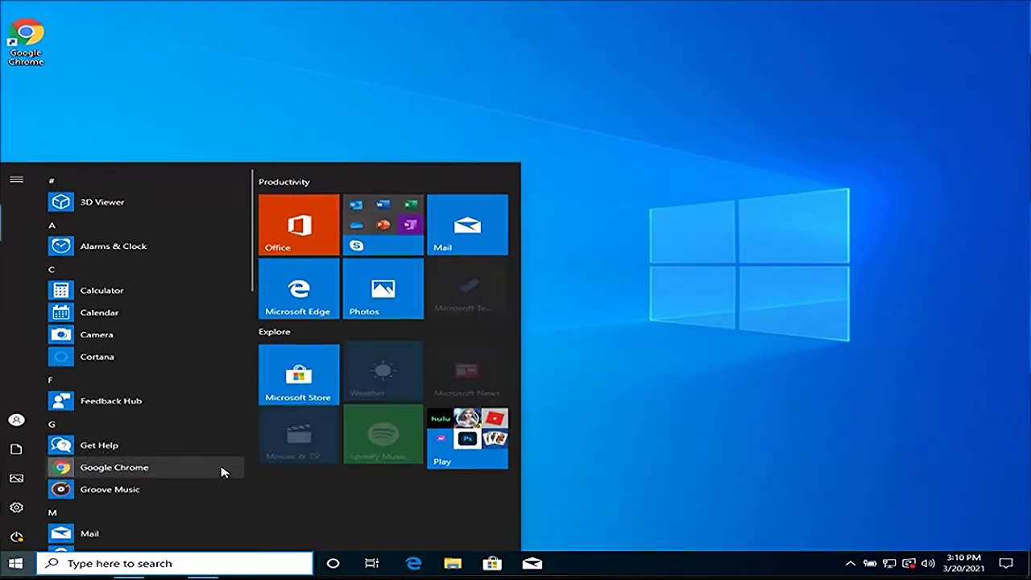
text(task)
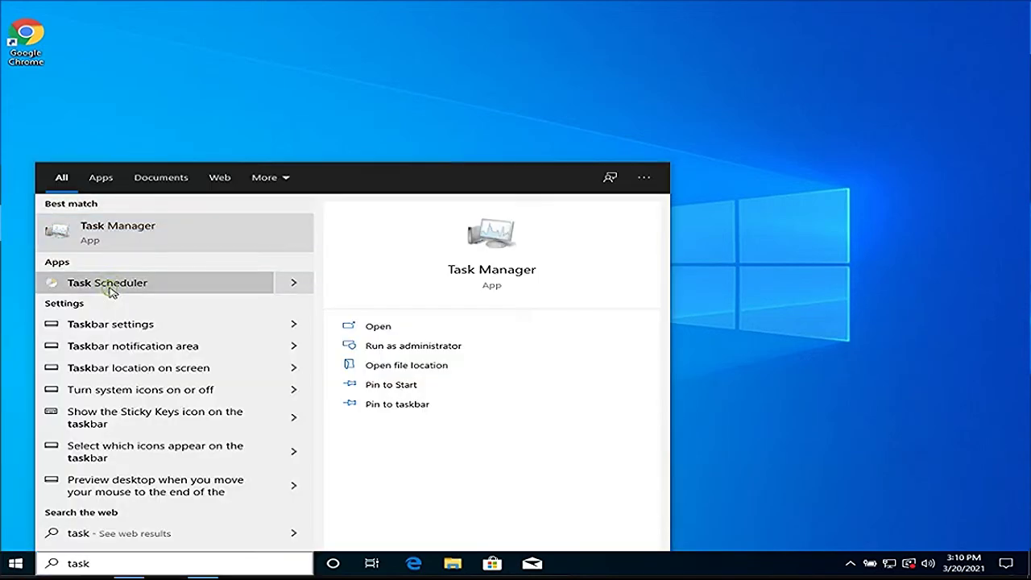
click(110, 291)
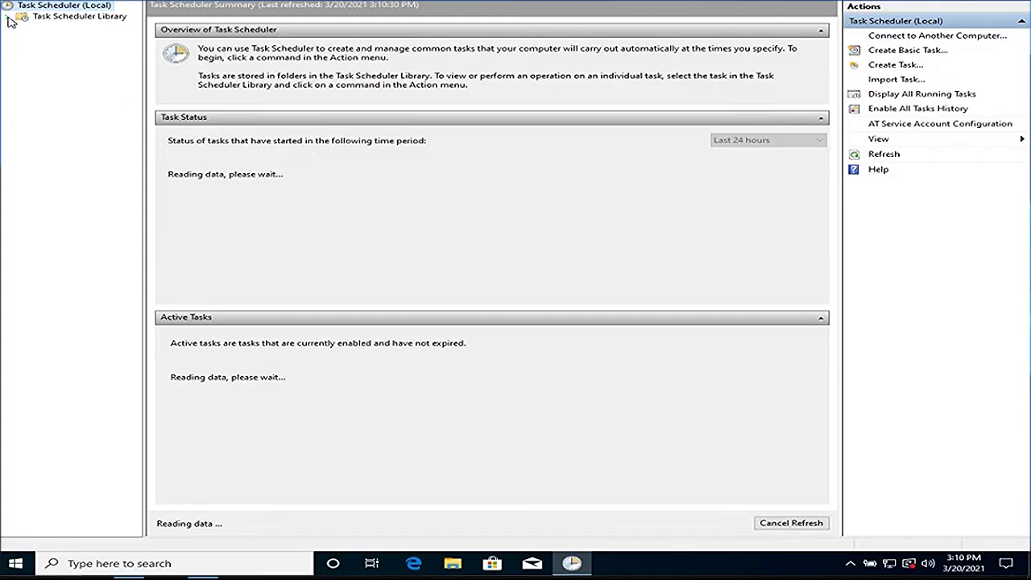
Step: Expand the Task Scheduler Library through Microsoft and Windows, and open the SystemRestore folder
click(10, 19)
click(22, 27)
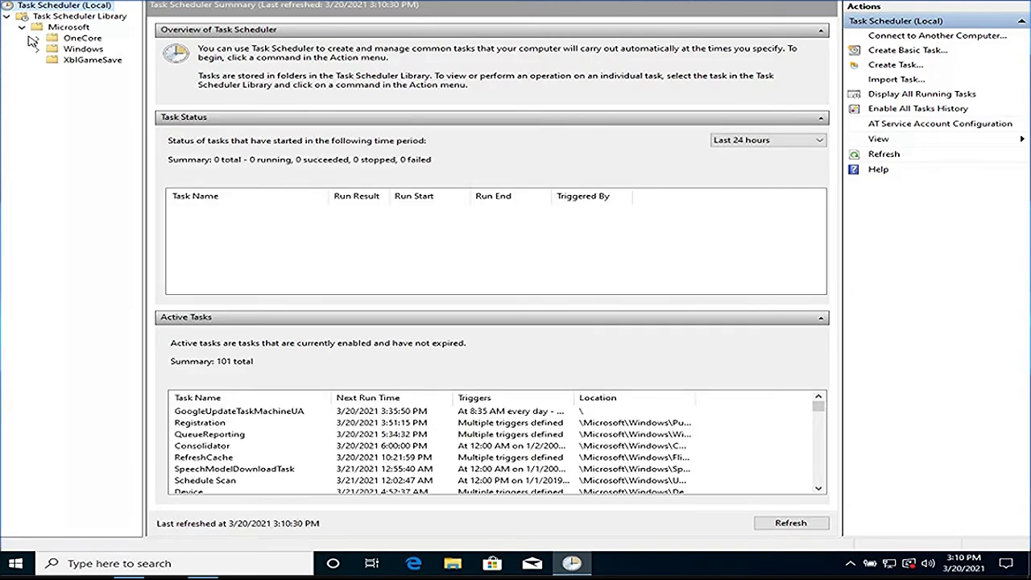
click(38, 49)
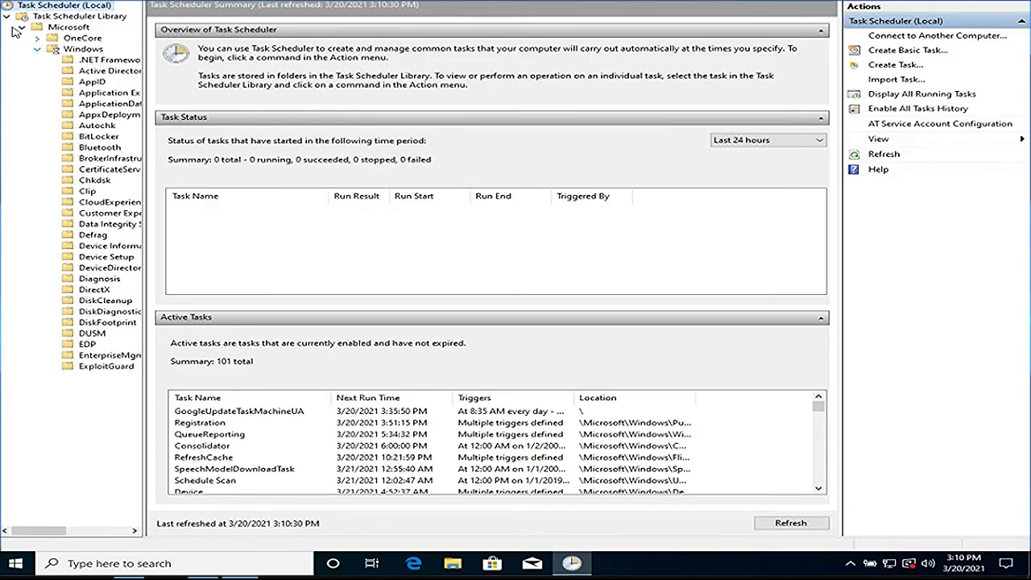
scroll(97, 483, down, 10)
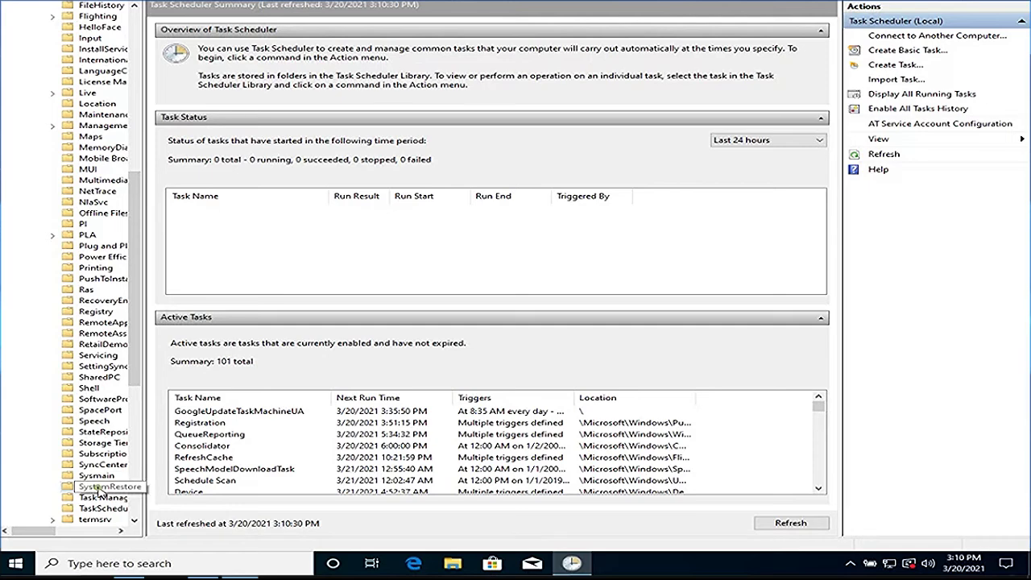
click(99, 487)
Step: Set up a new weekly trigger for Sunday in the SR task's properties
click(252, 27)
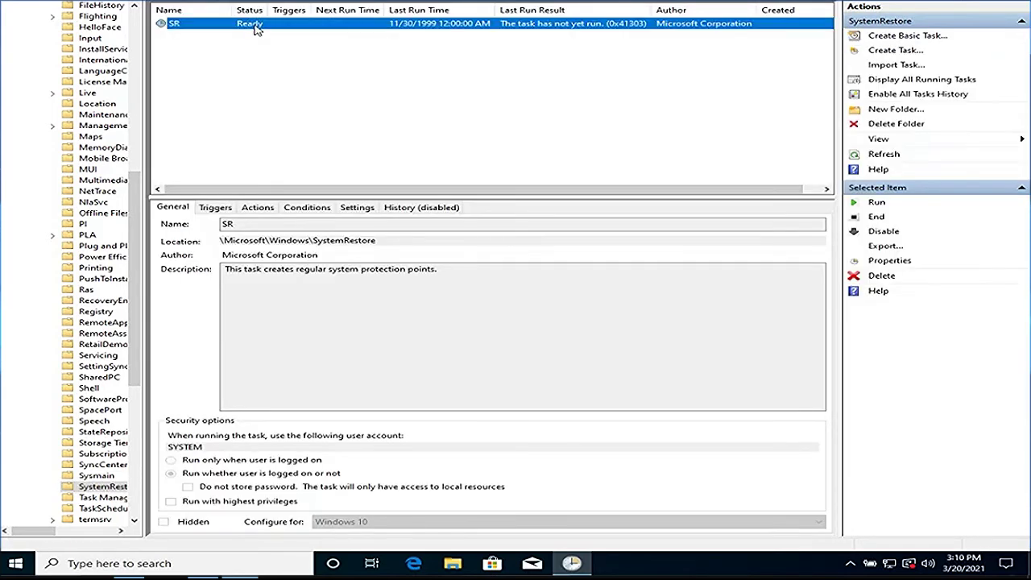
right_click(255, 28)
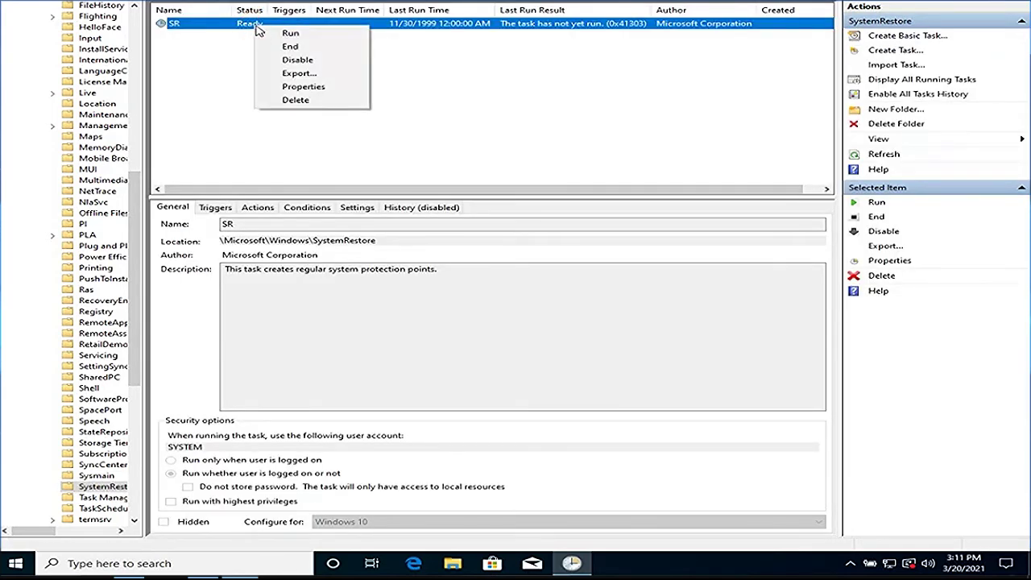
click(301, 86)
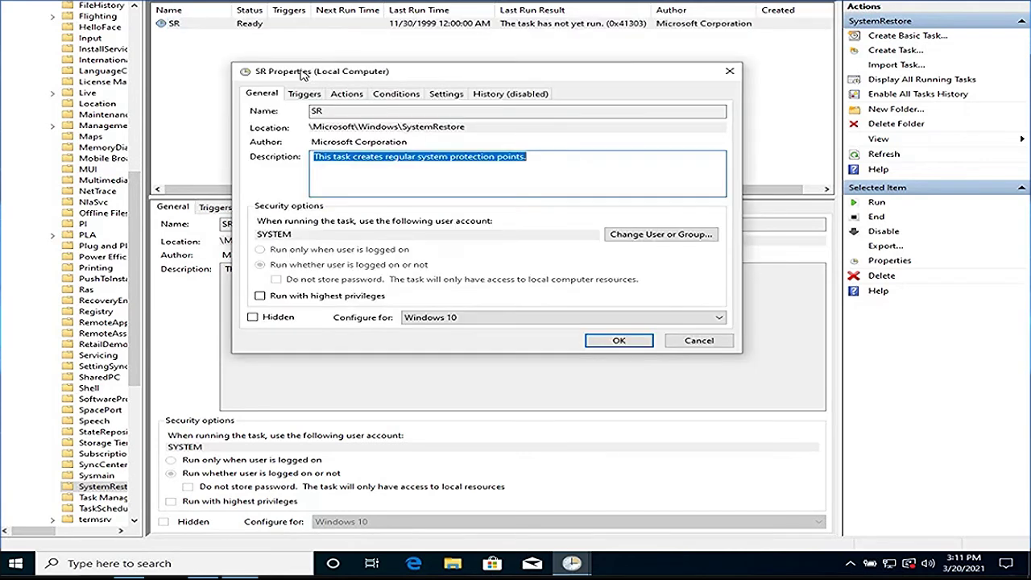
click(310, 95)
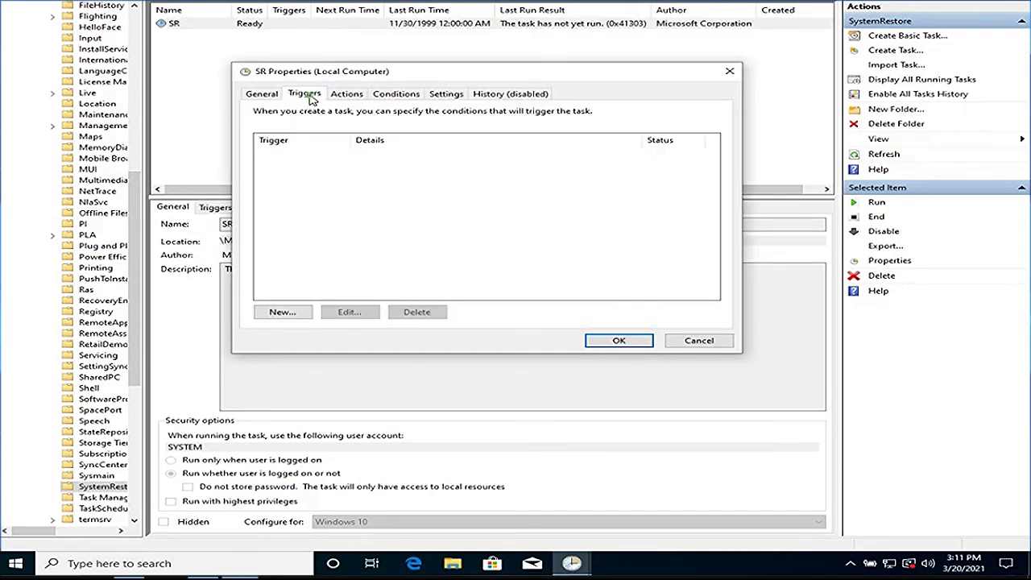
click(288, 317)
click(314, 173)
click(328, 189)
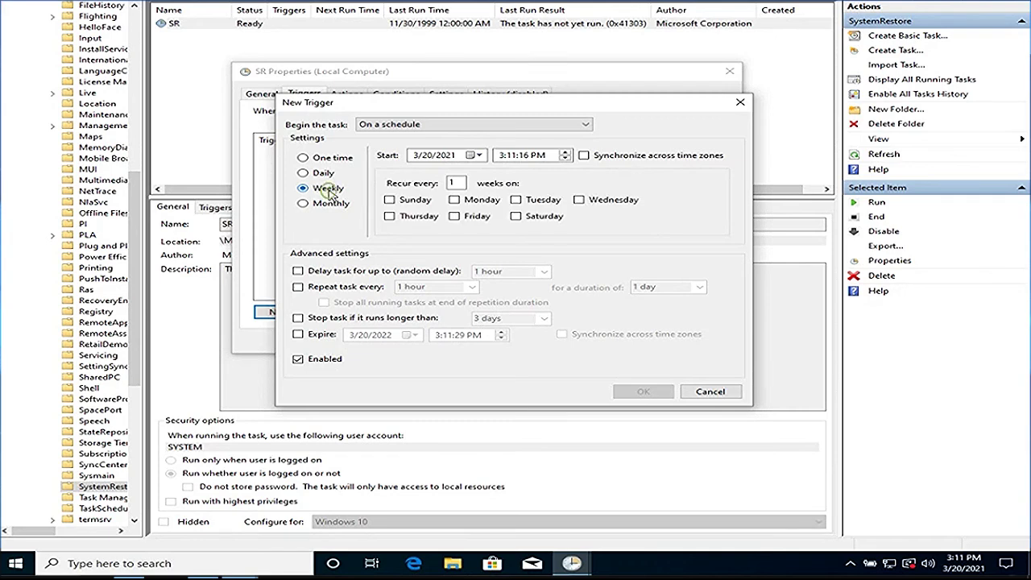
click(389, 200)
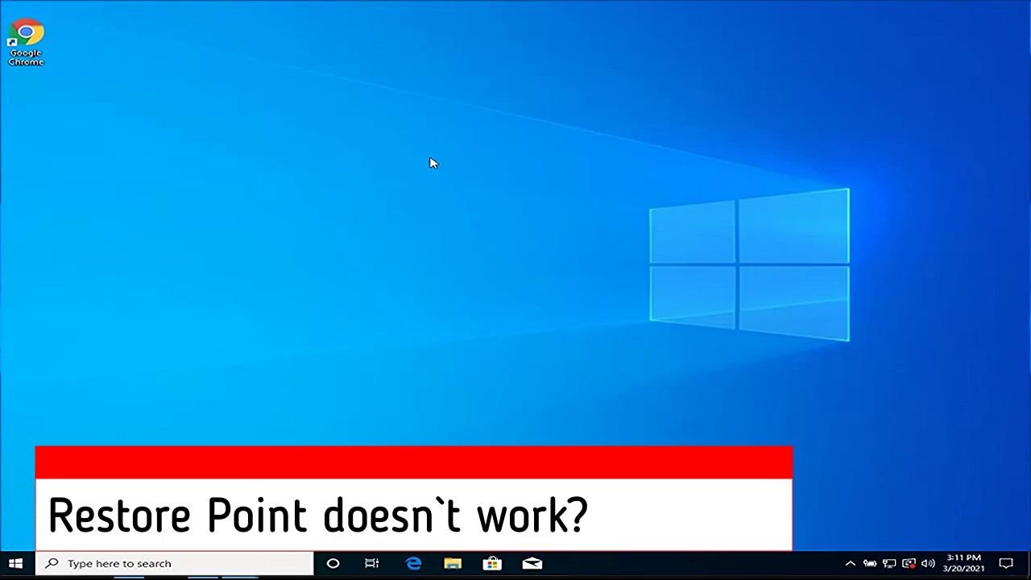
Step: Search for the Services app and open it
click(8, 567)
text(serv)
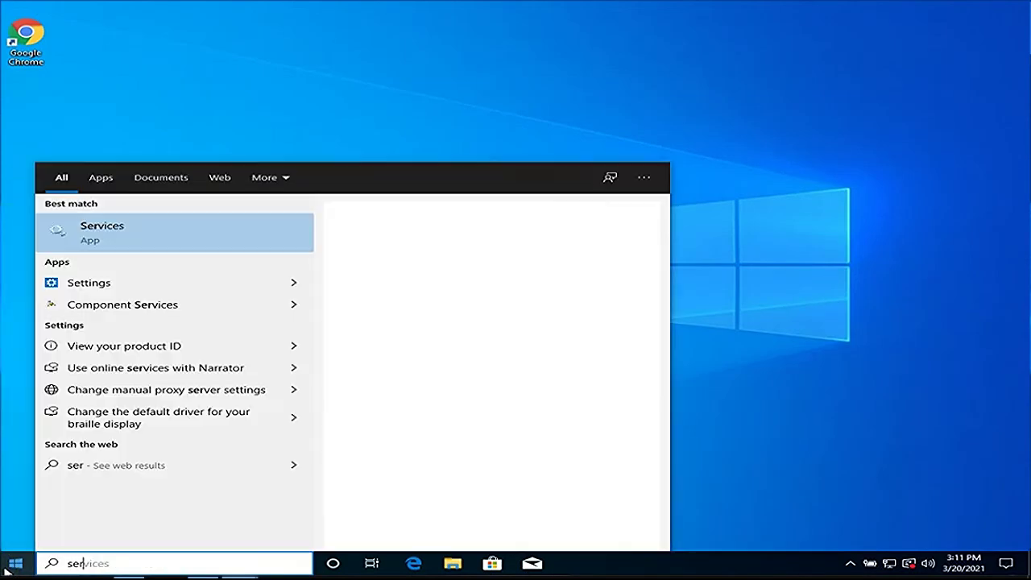
click(87, 231)
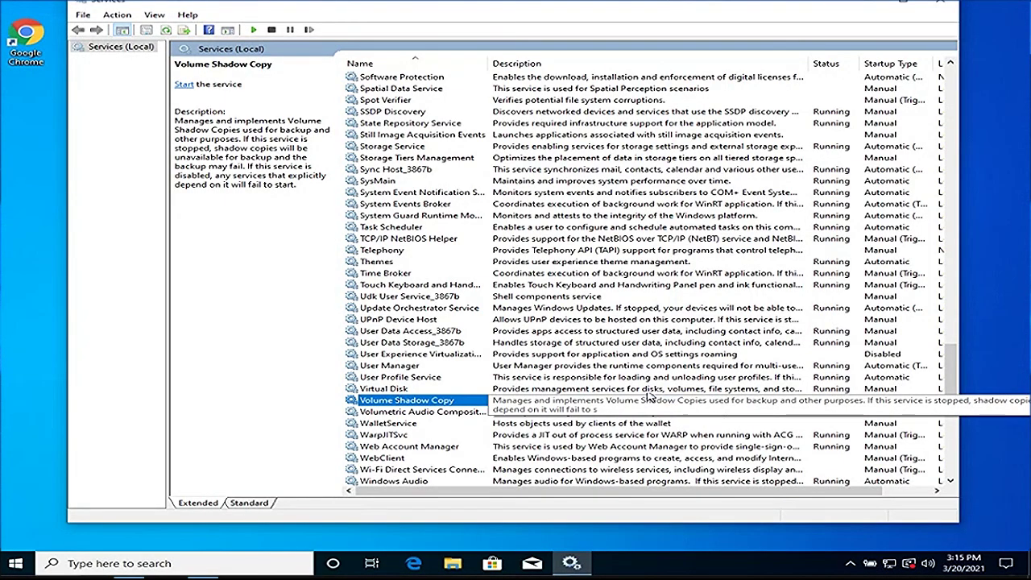
Step: Open the Volume Shadow Copy service's properties and show its startup type options
right_click(495, 403)
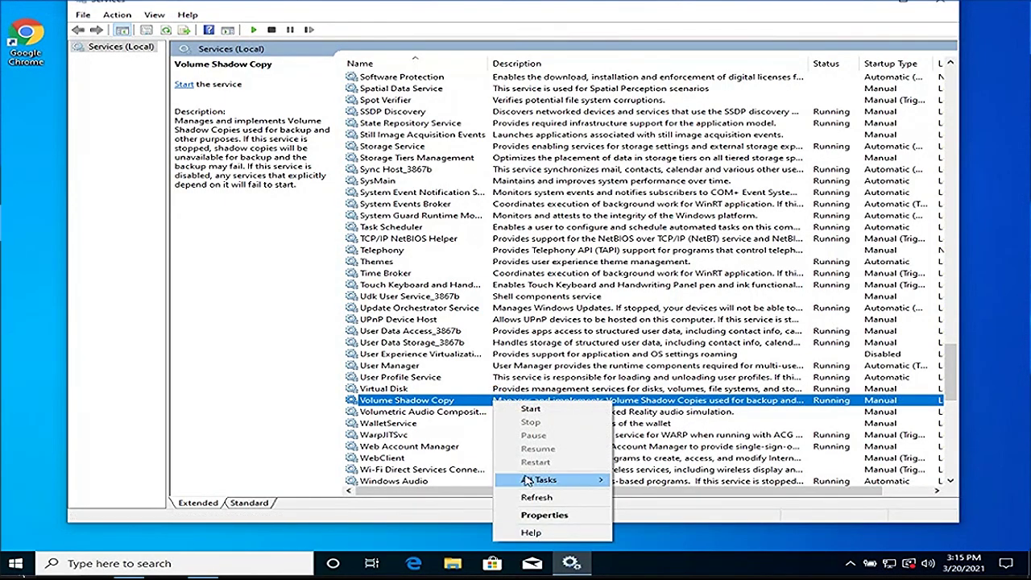
click(543, 516)
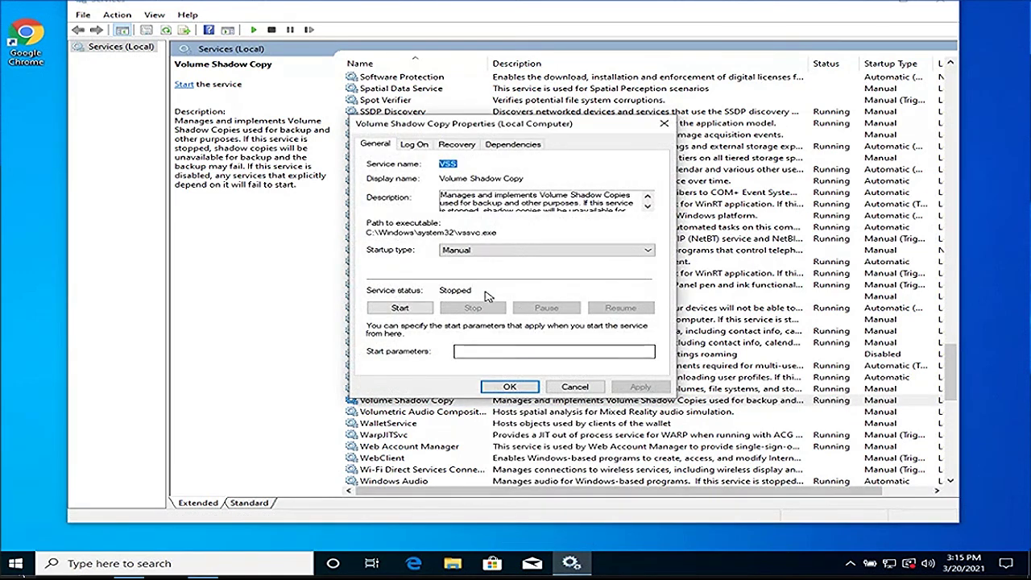
click(491, 252)
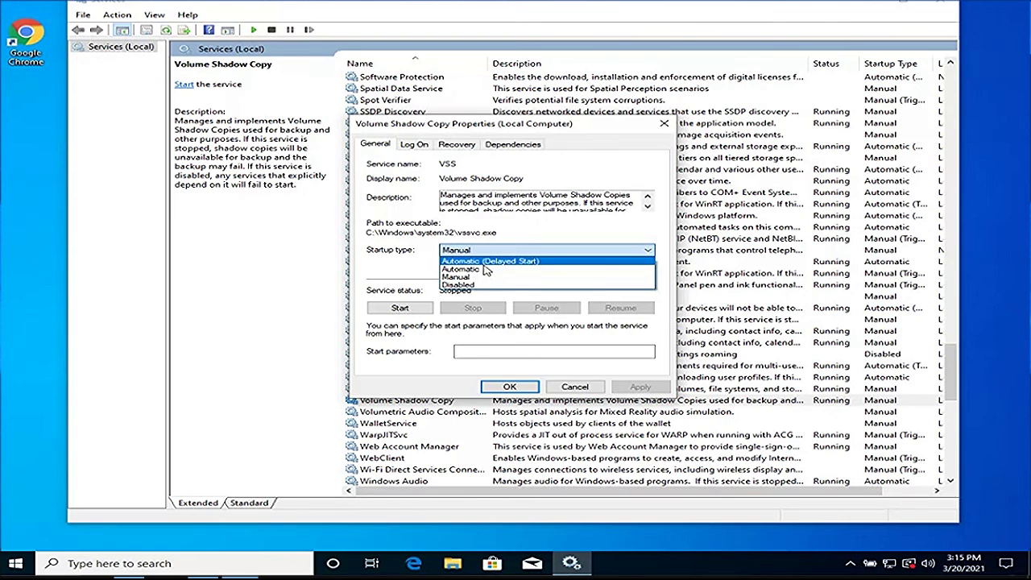